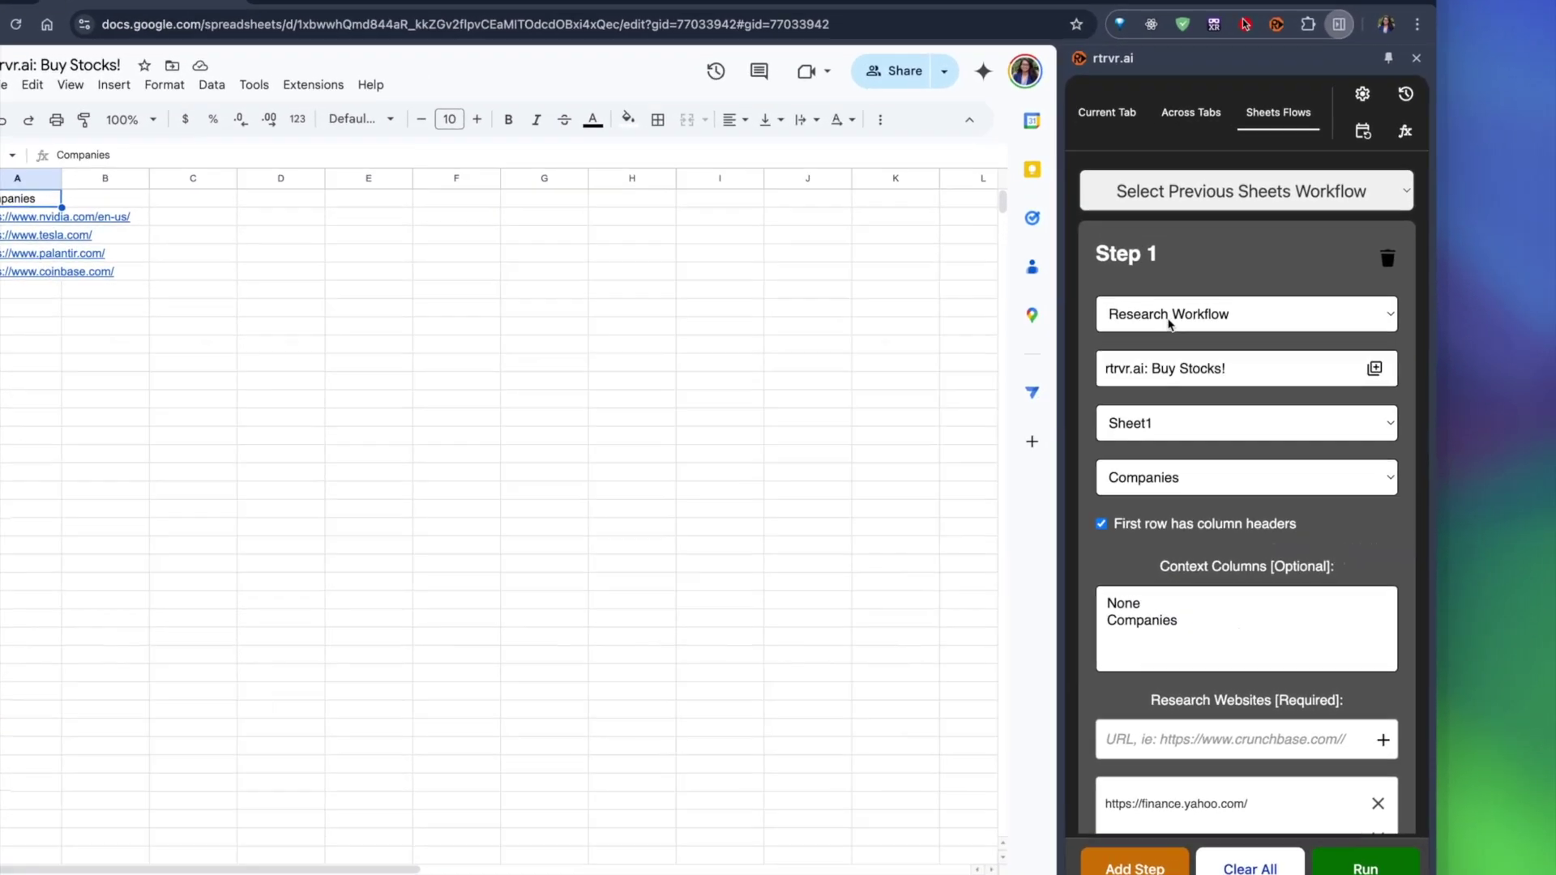
scroll(1053, 494, down, 3)
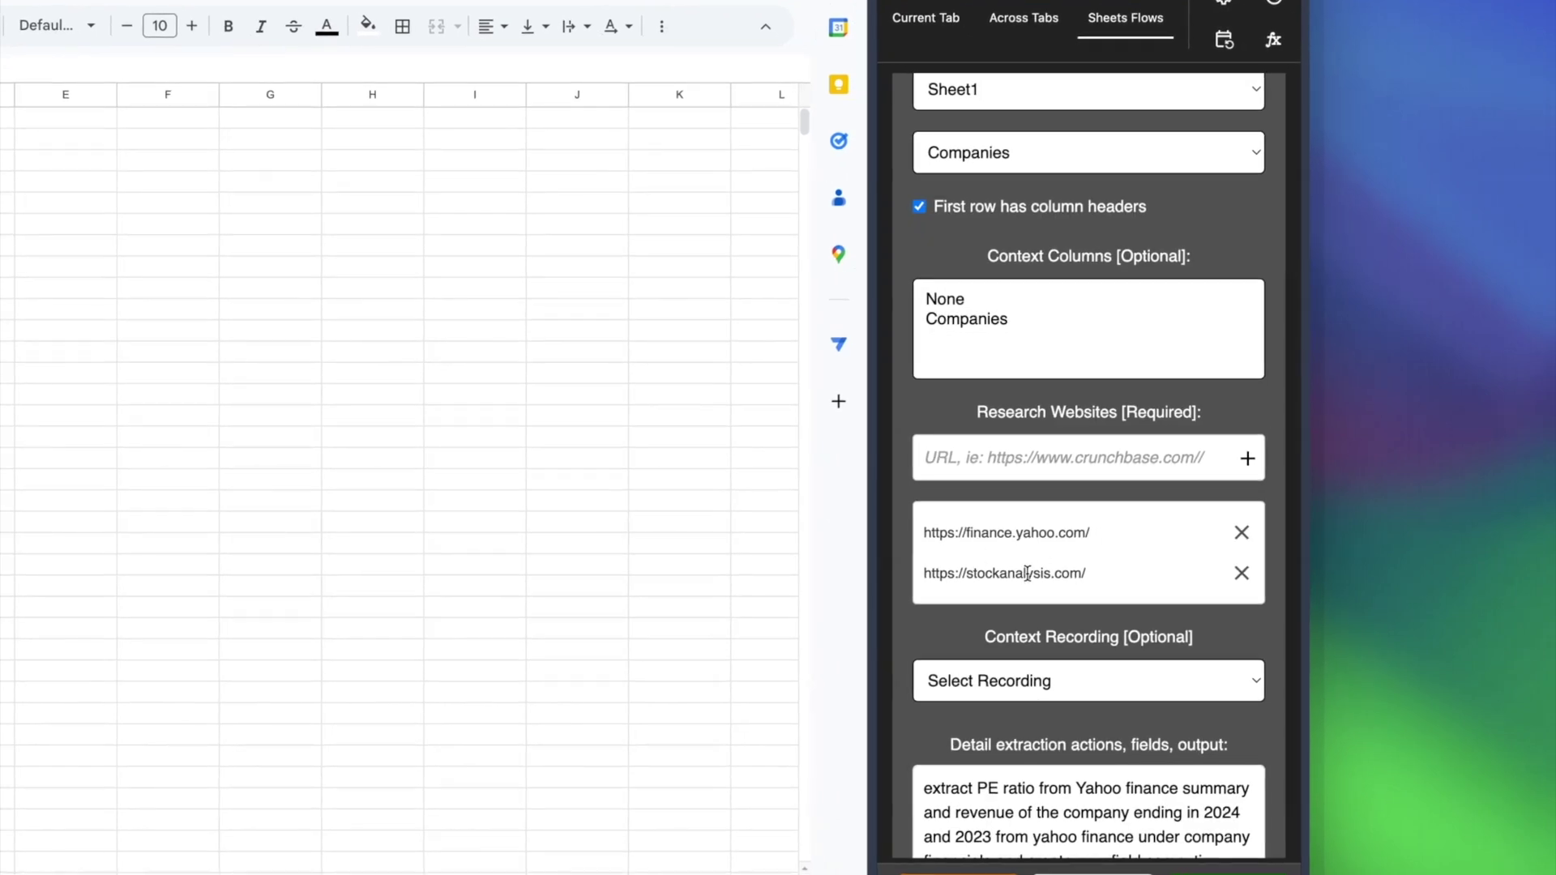
scroll(1065, 677, down, 1)
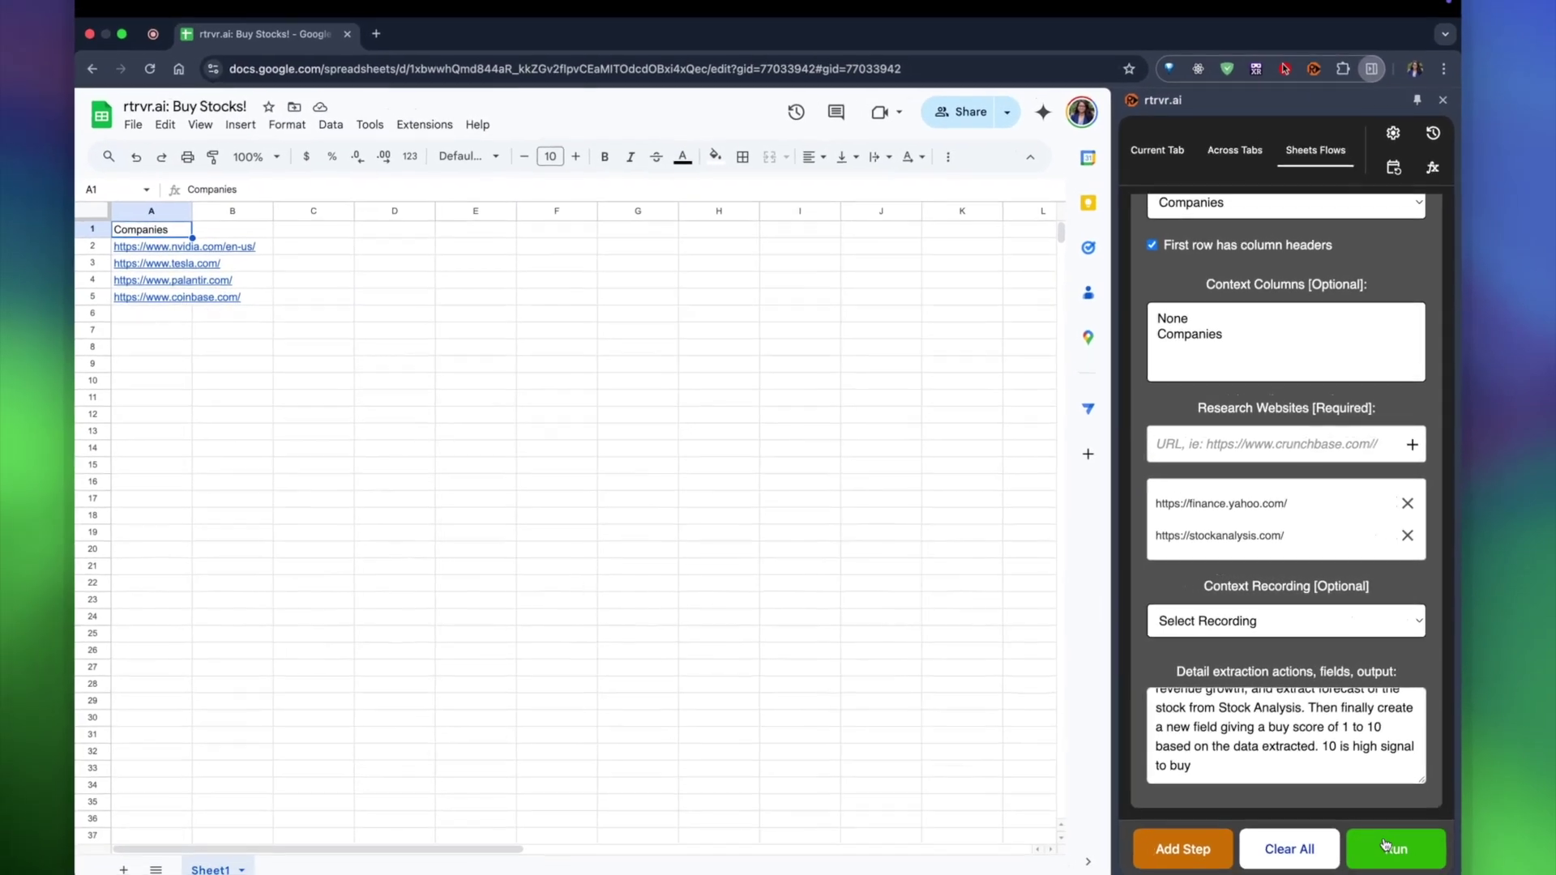
Run the Sheets Flow that researches PE ratio, revenue, growth, forecast and buy score per company.
click(1389, 842)
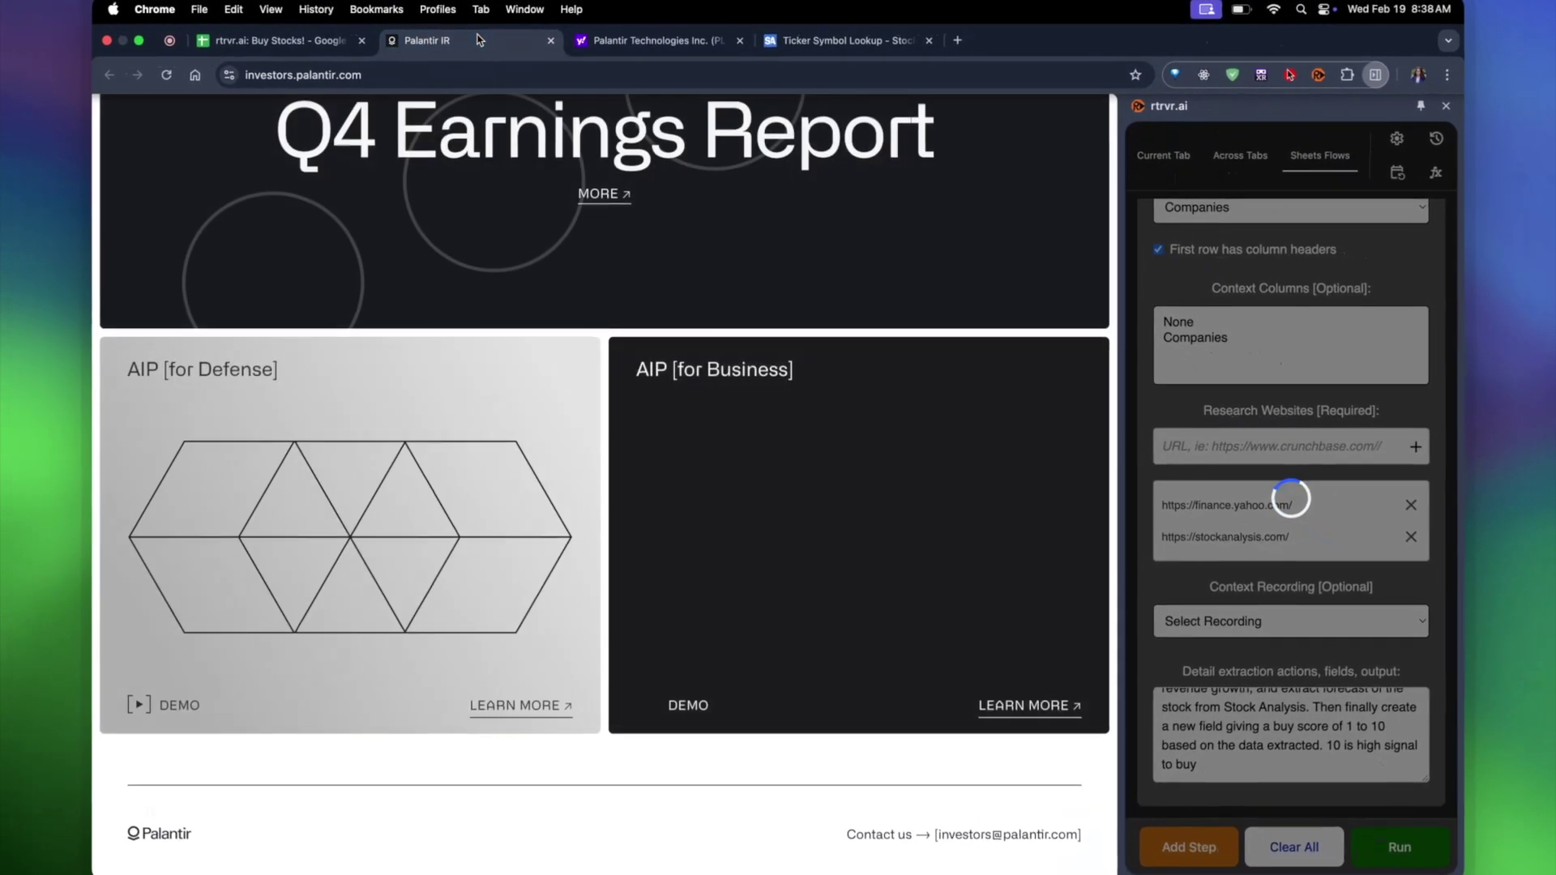
Watch the agent research Palantir on Yahoo Finance, then check the filled-in Google Sheet.
click(623, 51)
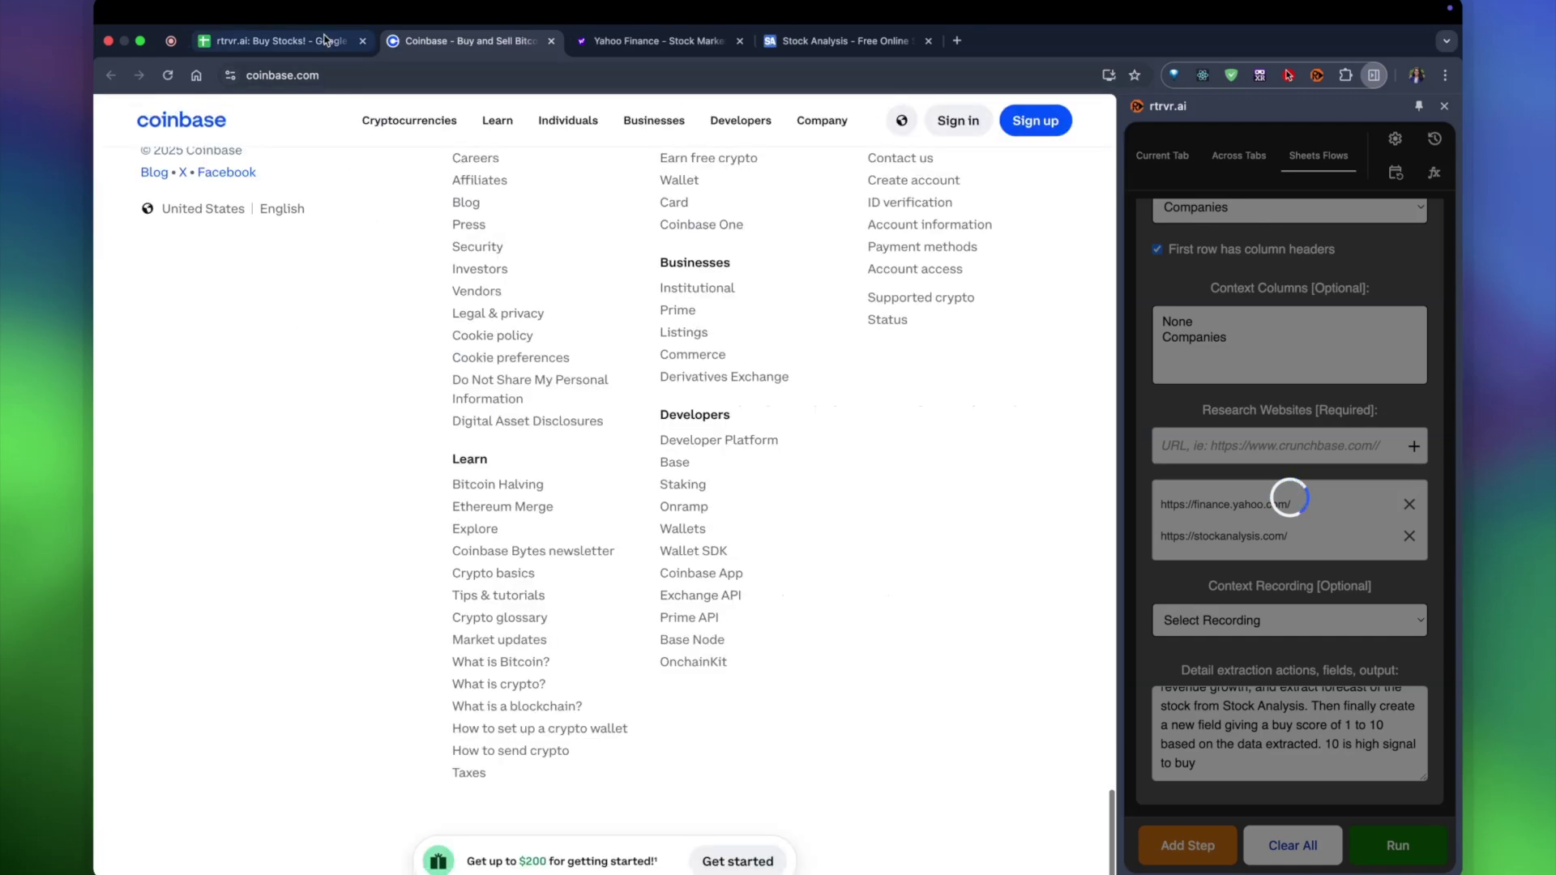
click(325, 40)
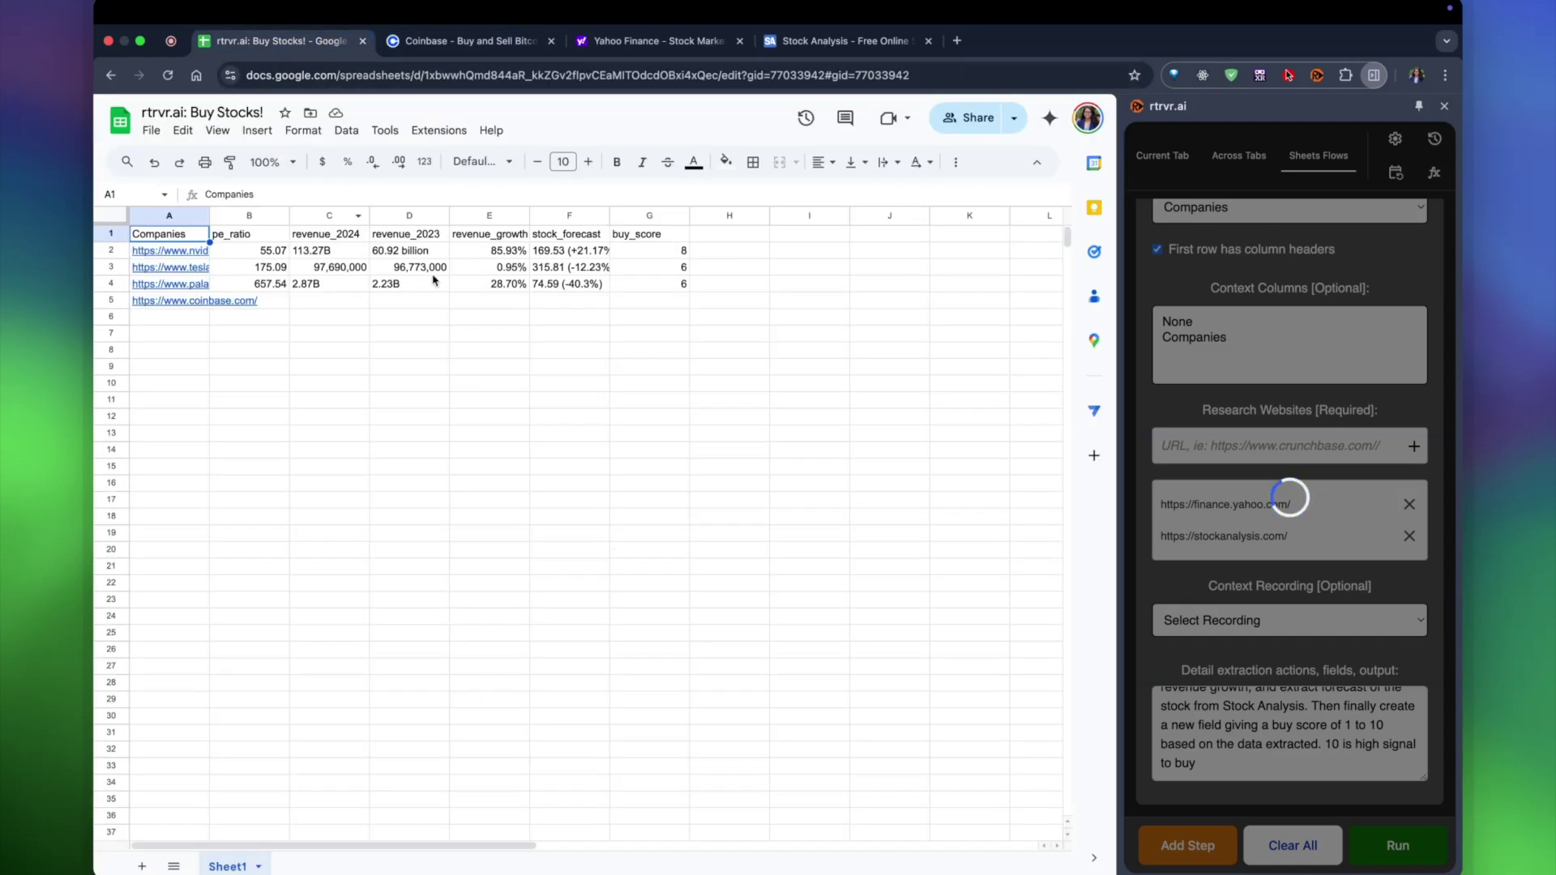